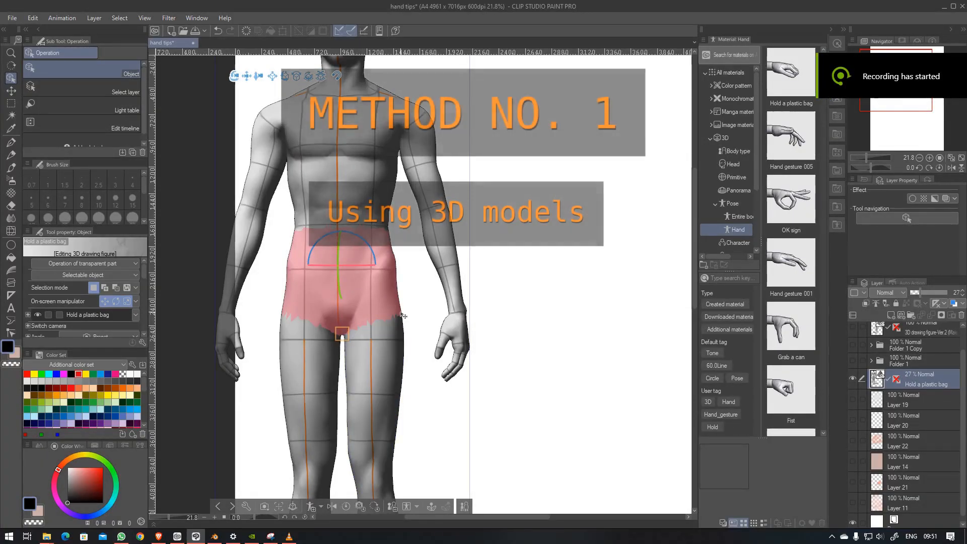
Rotate the 3D figure's left hand at the wrist and curl its middle fingers toward the palm
left_click(462, 360)
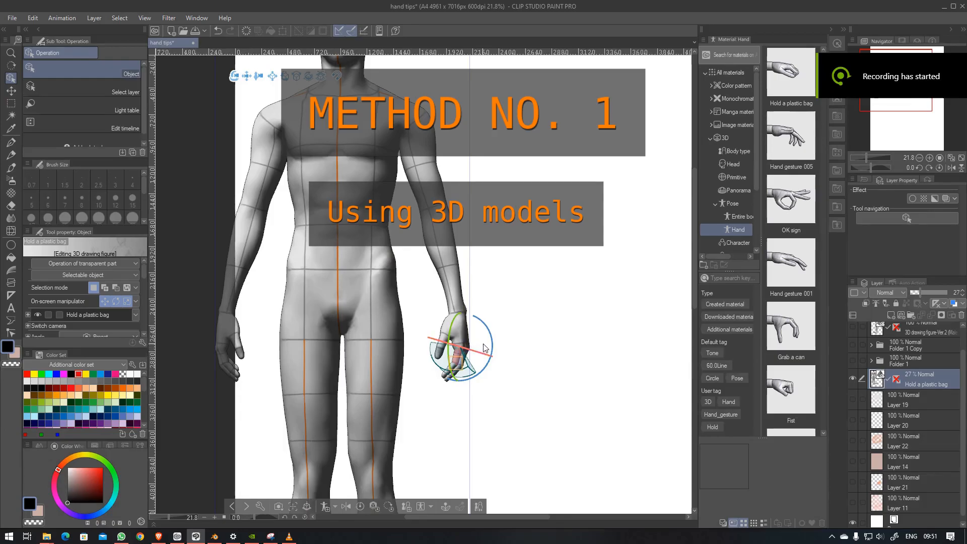
left_click(457, 325)
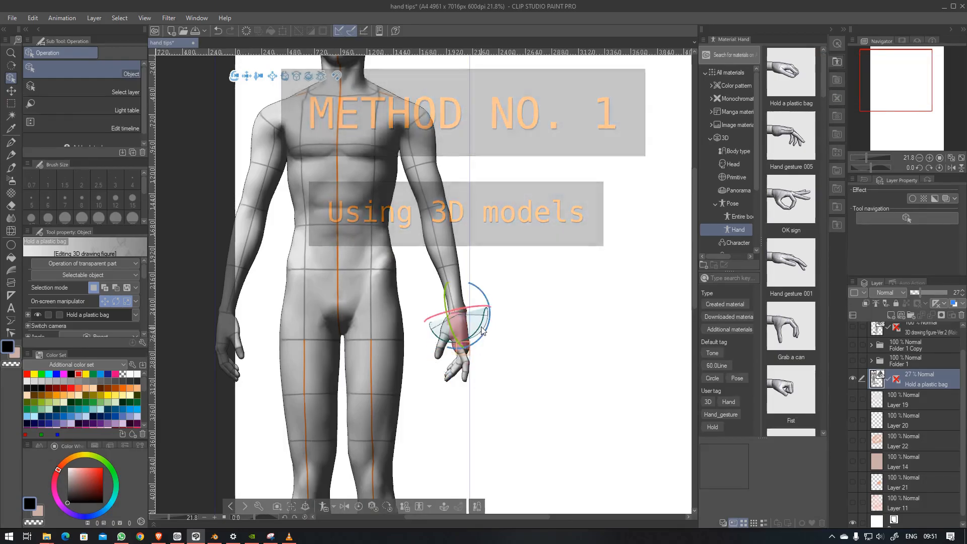
left_click_drag(481, 308, 457, 310)
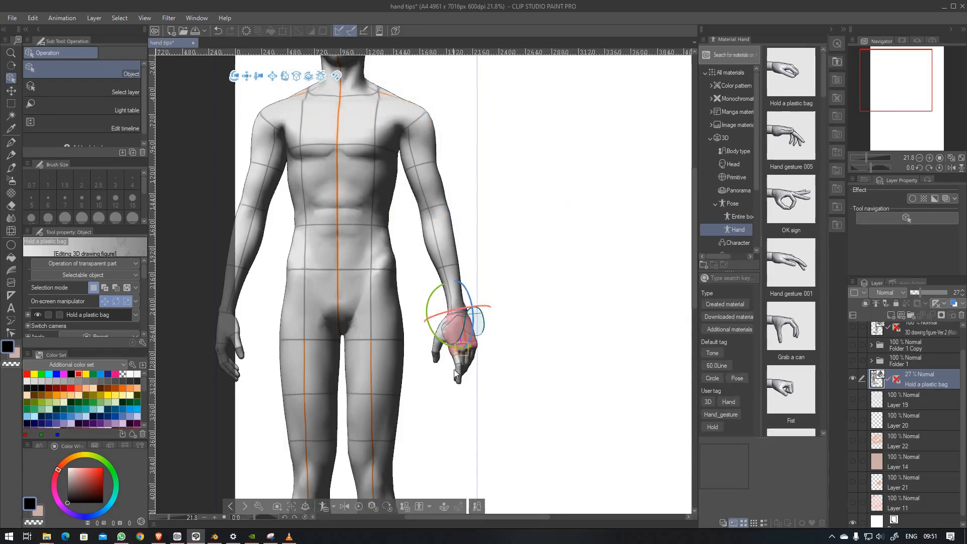
left_click(471, 362)
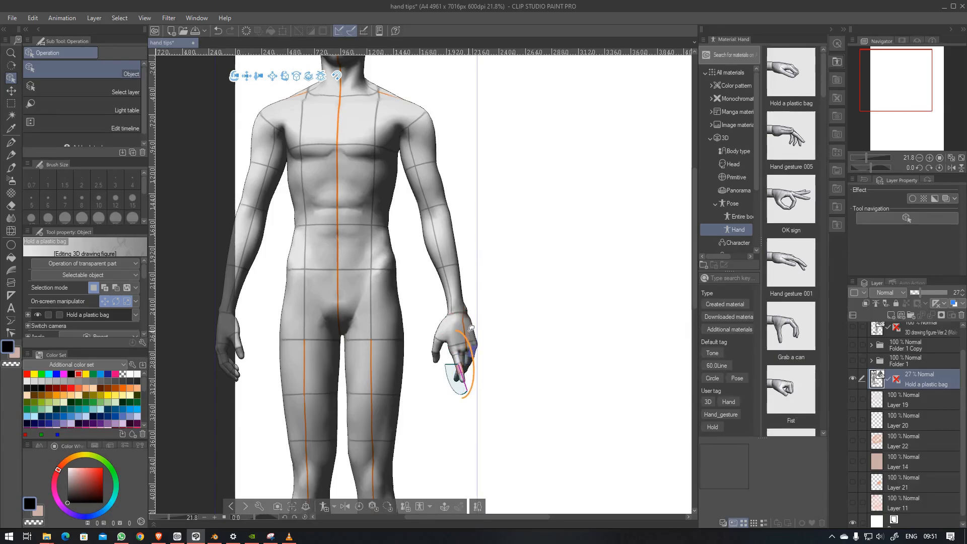
left_click(464, 359)
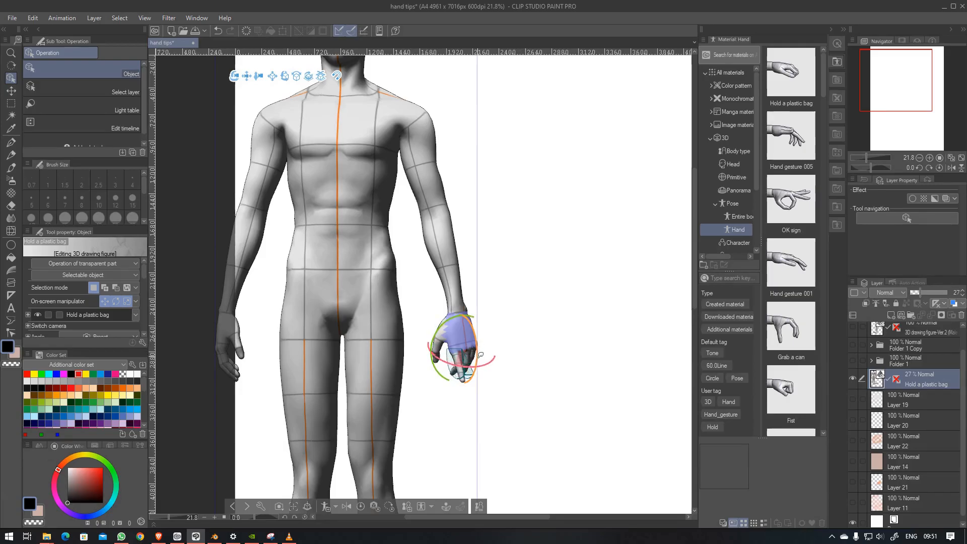
left_click_drag(476, 369, 490, 322)
Redirect the light source to illuminate the figure's front, and straighten the left hand's pinky
left_click_drag(142, 277, 95, 324)
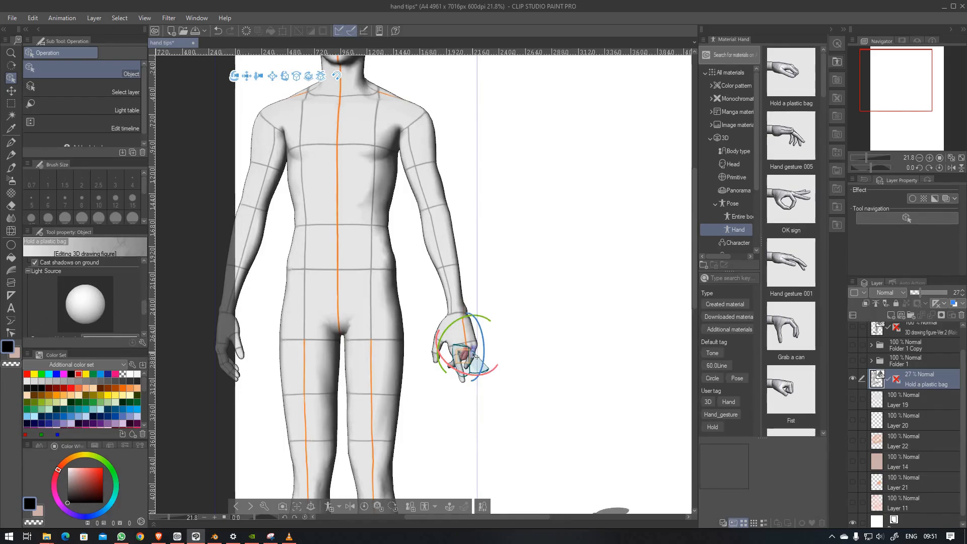
left_click(473, 355)
left_click_drag(487, 351, 487, 315)
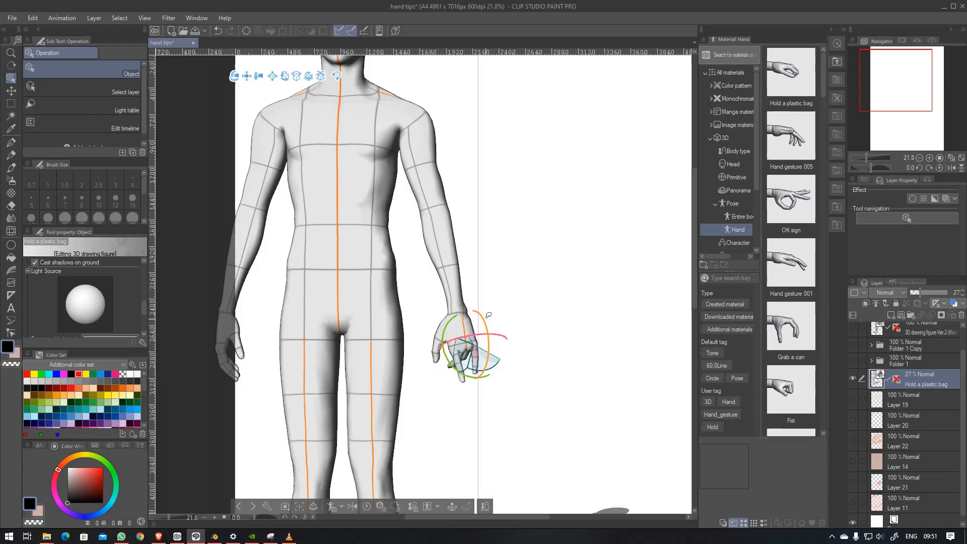
Spread the left thumb away from the palm and tilt the whole hand outward at the wrist
left_click(435, 351)
left_click_drag(413, 339, 416, 317)
left_click(431, 358)
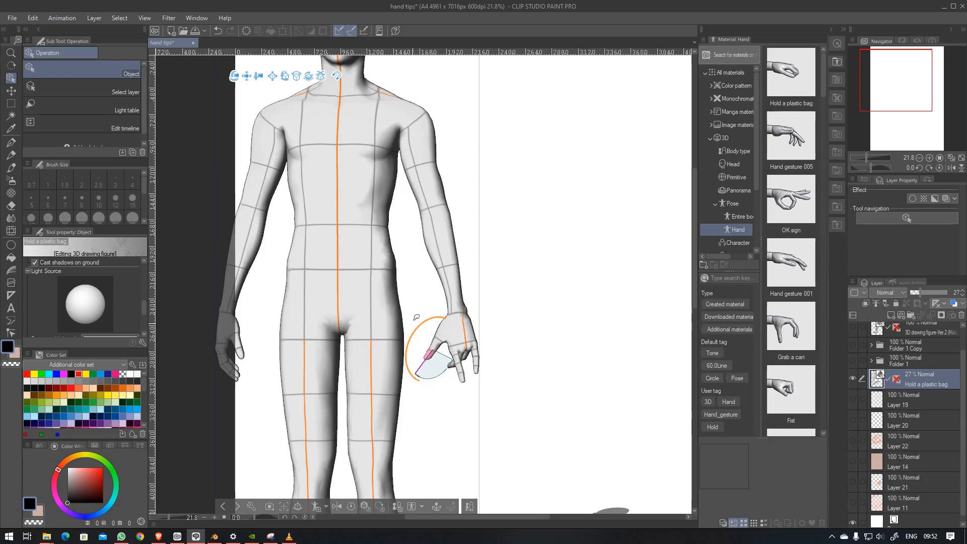
left_click(454, 328)
left_click_drag(474, 305, 492, 266)
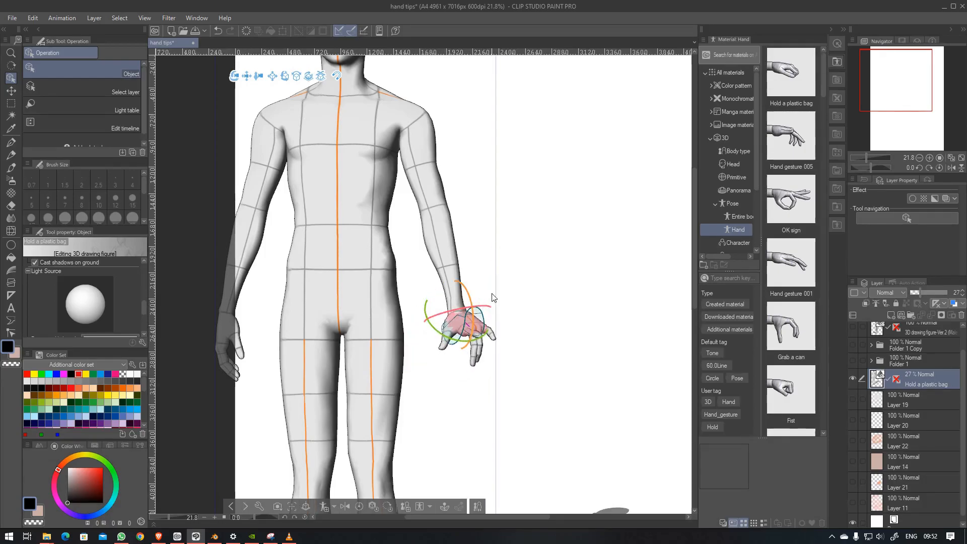
Curl the left hand's extended middle fingers in toward the palm
left_click(482, 352)
left_click(483, 353)
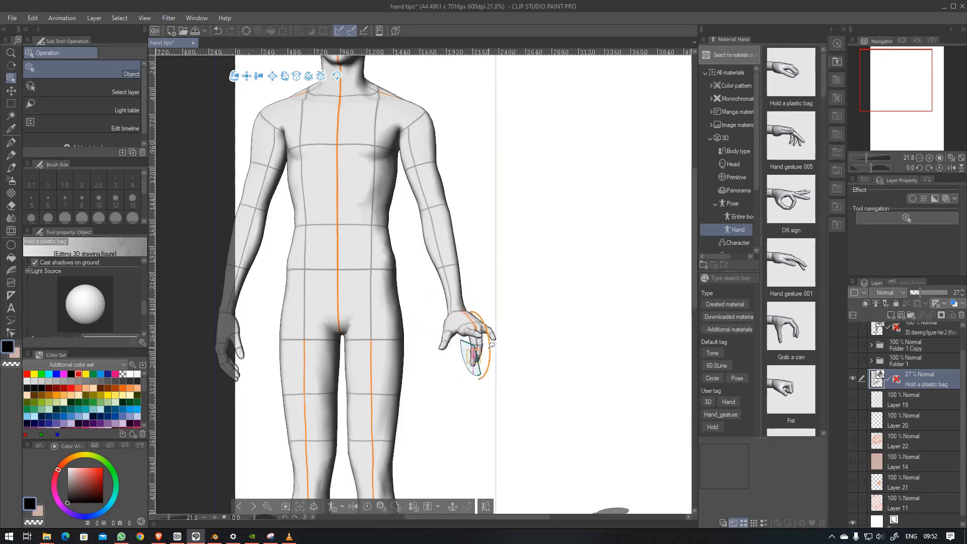
left_click_drag(483, 352, 496, 378)
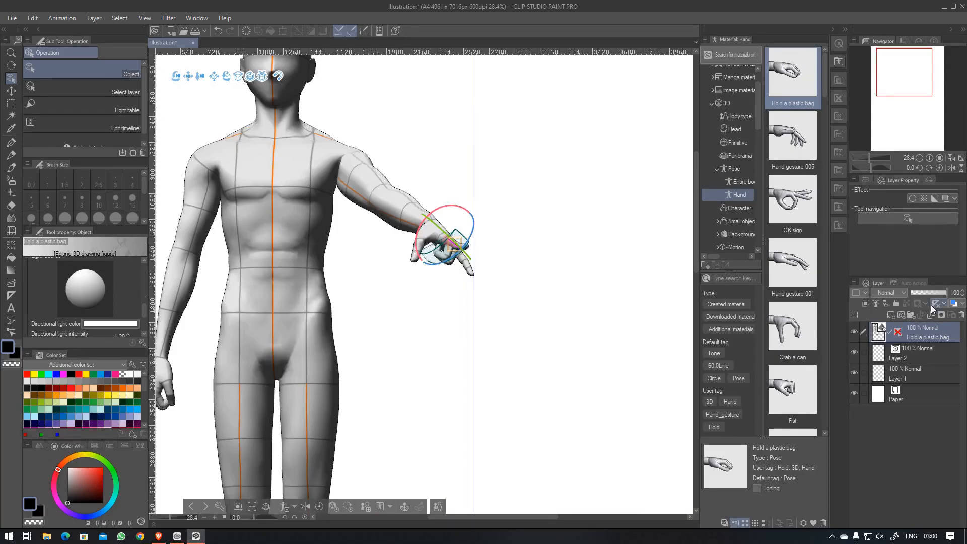
Add a new vector layer above the posed 3D figure layer
left_click(901, 315)
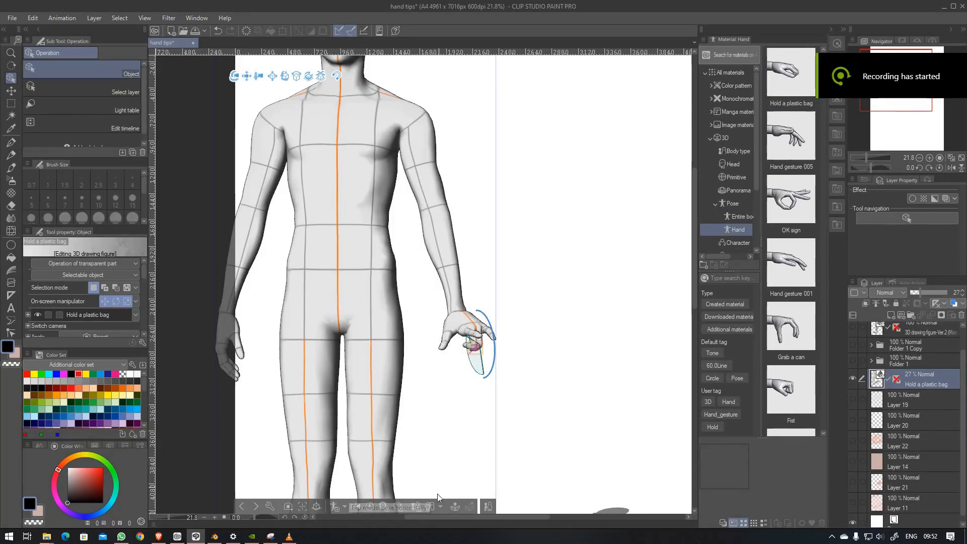
Capture a hand pose from the webcam with the Hand Scanner and apply it to the figure's left hand
left_click(441, 504)
left_click(451, 494)
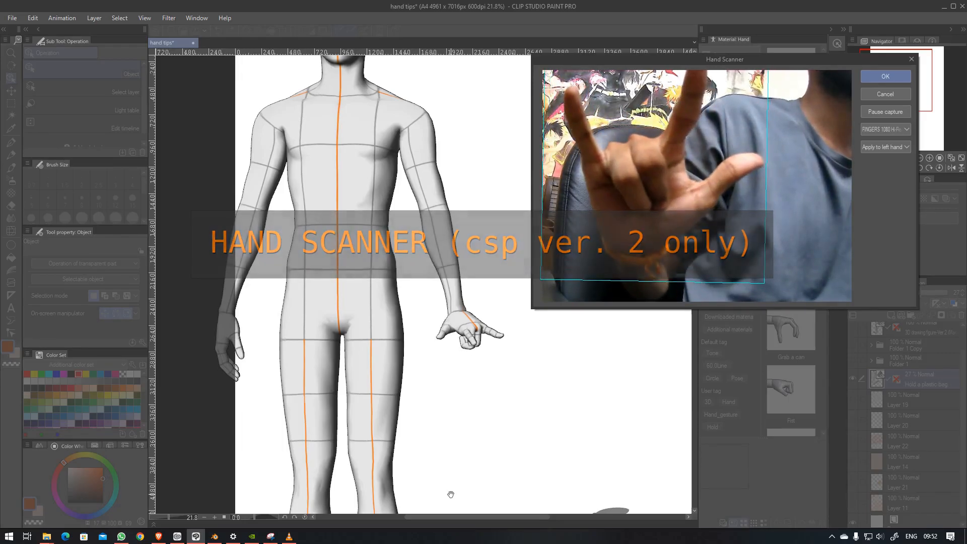
key("Return")
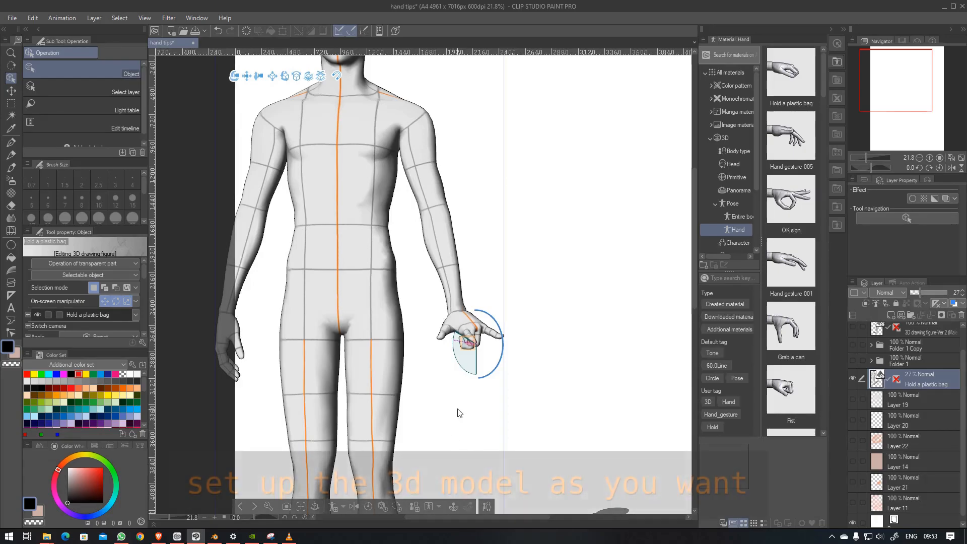
Rotate the left hand back down at the wrist, and raise the left arm sideways with the forearm pointing up
left_click(473, 320)
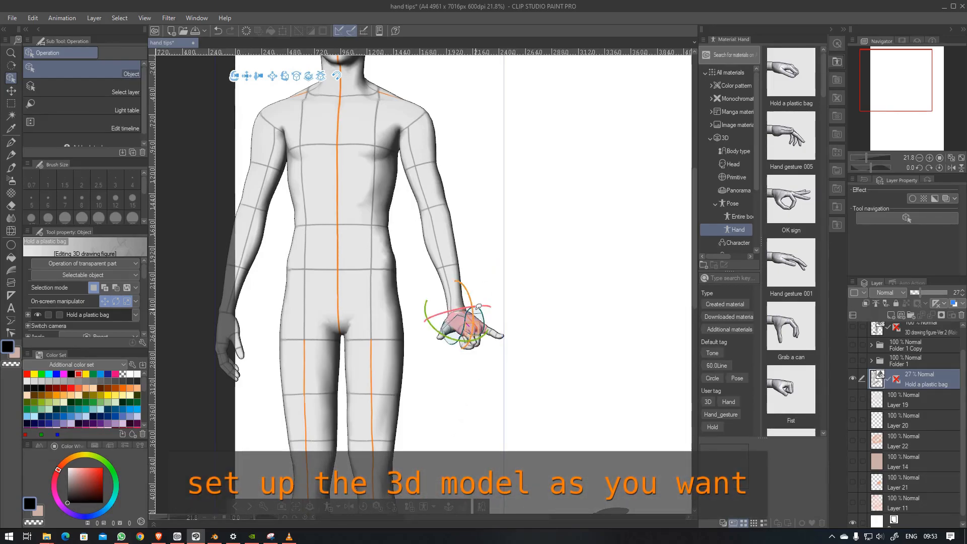
left_click_drag(474, 316, 471, 336)
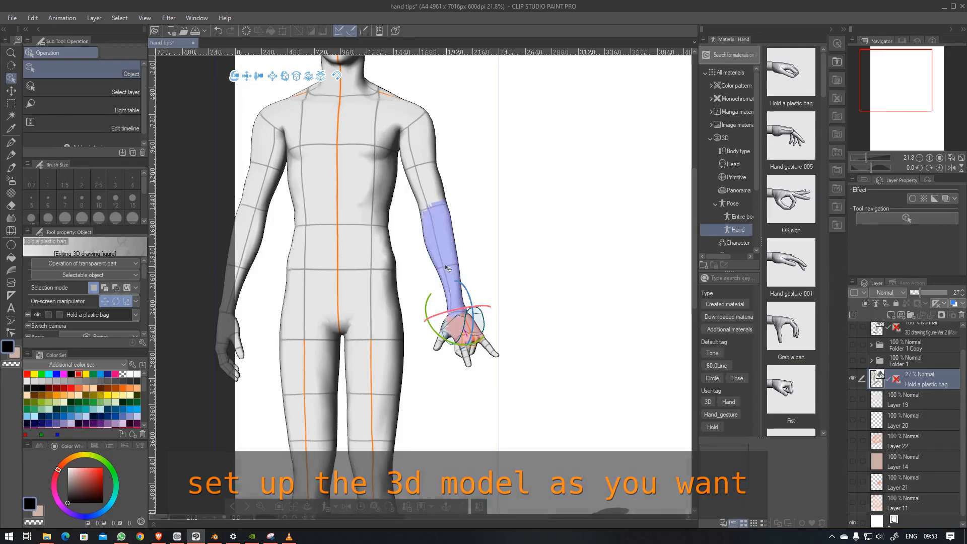
left_click(433, 186)
left_click_drag(416, 132, 416, 74)
left_click_drag(432, 119, 451, 146)
left_click(478, 141)
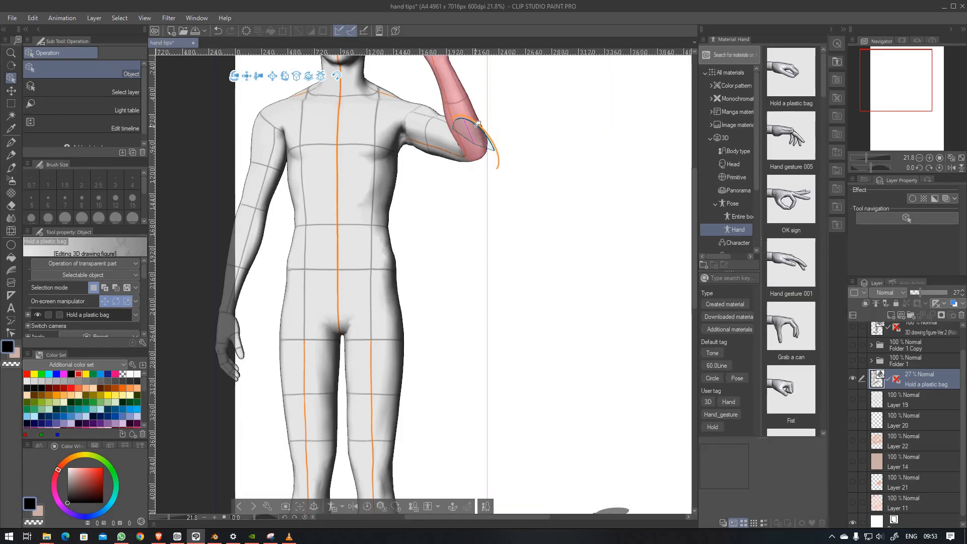
left_click(450, 144)
mouse_move(399, 132)
left_mouse_down()
mouse_move(420, 141)
mouse_move(427, 134)
left_mouse_up()
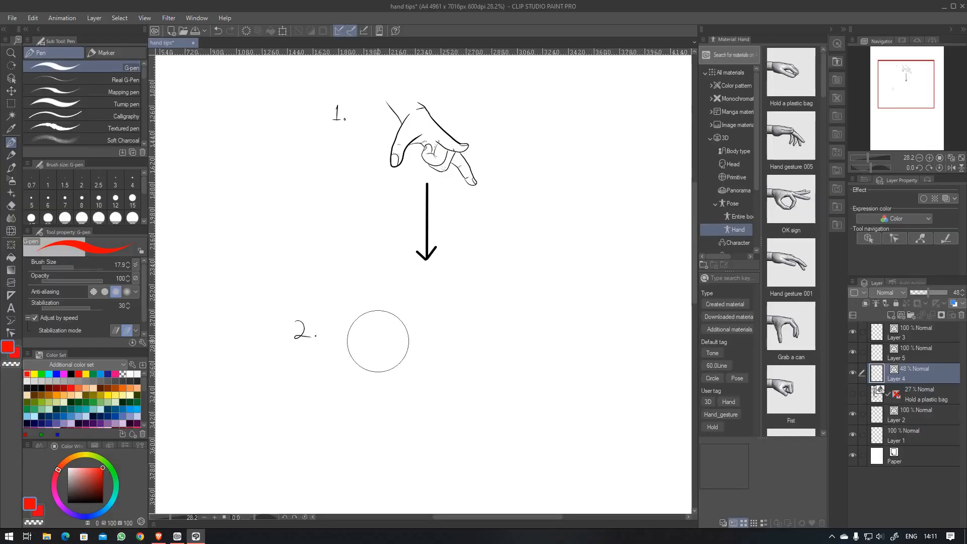
Sketch the second hand's finger lines, joint circles and hand edges in red below the arrow, and add a vector layer
key("ctrl+z")
key("ctrl+z")
left_click(503, 304)
left_click_drag(498, 302, 500, 302)
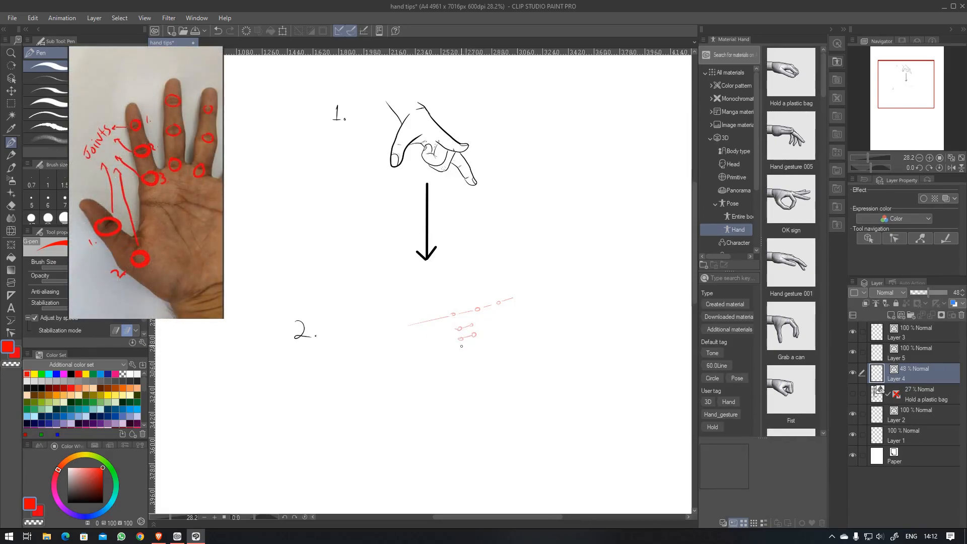
mouse_move(455, 346)
left_mouse_down()
mouse_move(520, 336)
mouse_move(427, 360)
left_mouse_up()
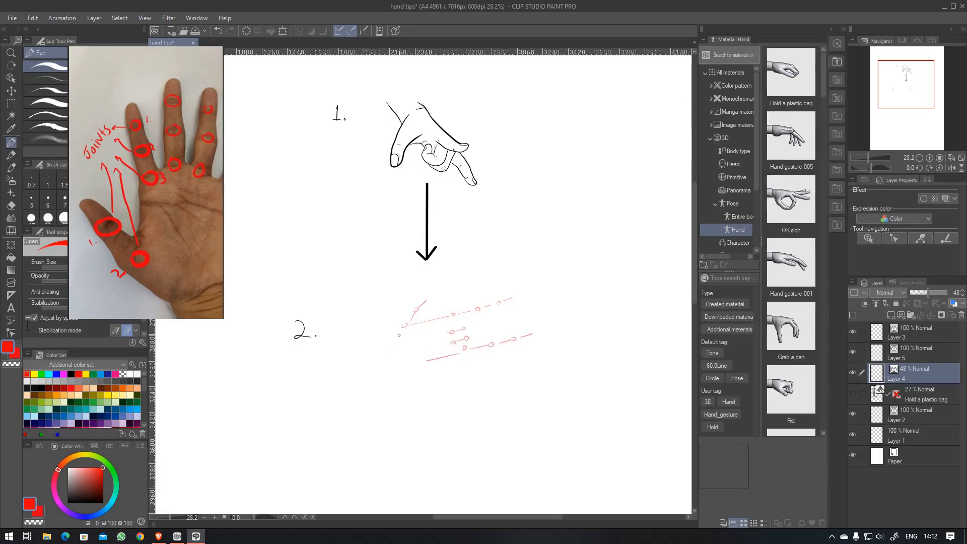
mouse_move(391, 336)
left_mouse_down()
mouse_move(422, 362)
mouse_move(389, 370)
left_mouse_up()
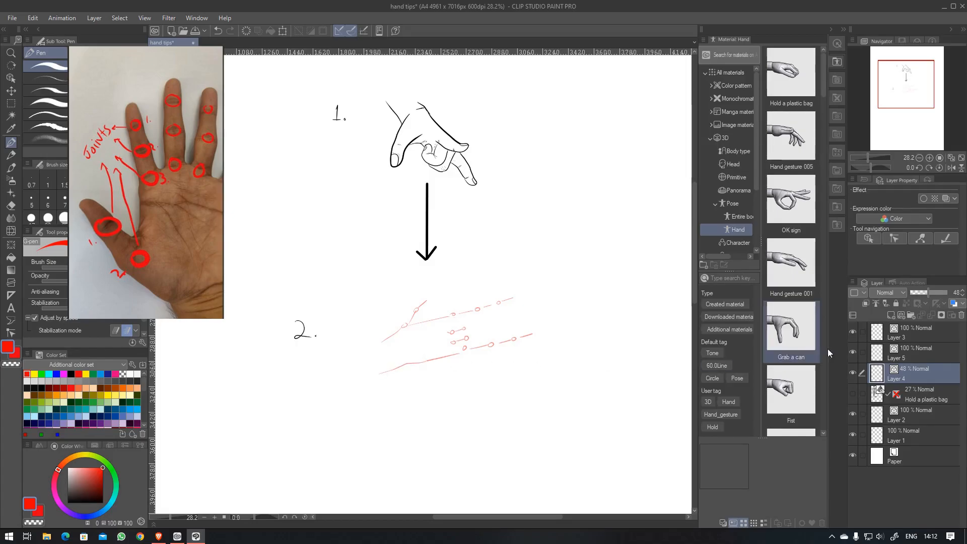
left_click(899, 313)
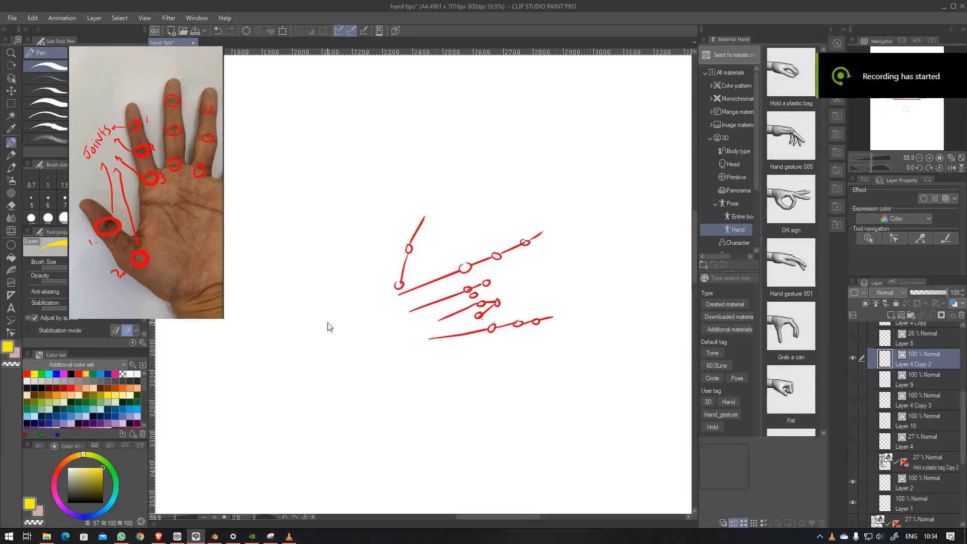
Draw the palm's upper edge in yellow from the wrist past the thumb base to the index knuckle
mouse_move(335, 314)
left_mouse_down()
mouse_move(384, 290)
mouse_move(450, 280)
left_mouse_up()
key("ctrl+z")
key("ctrl+z")
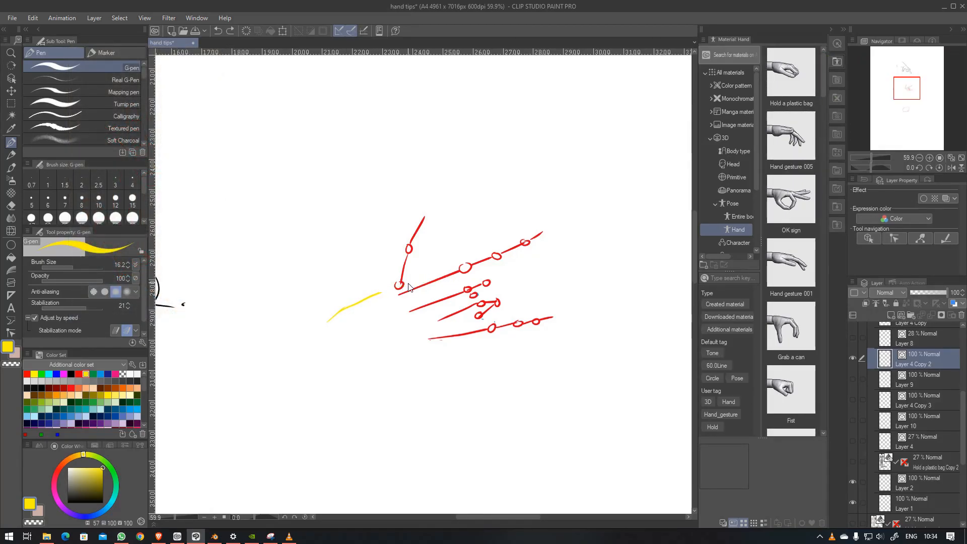
left_click_drag(326, 328, 443, 276)
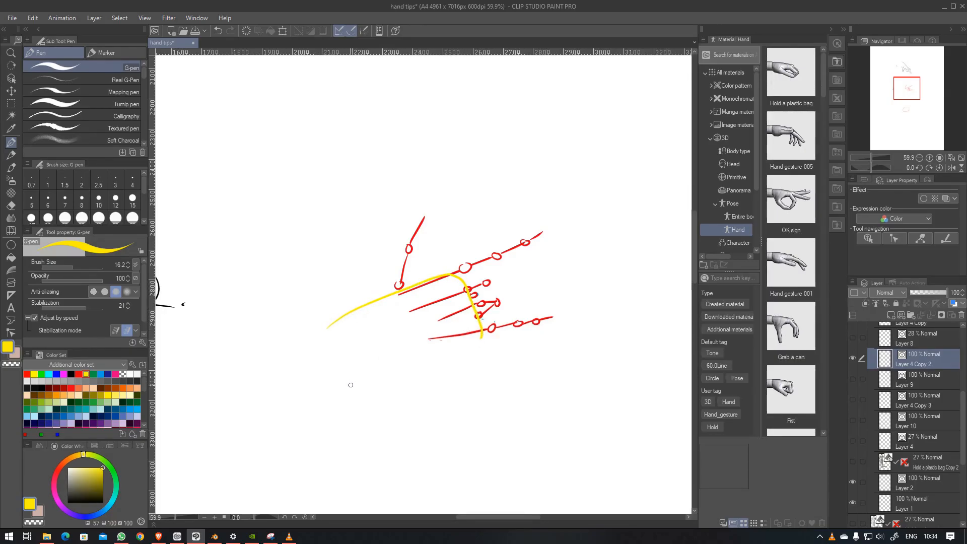
Draw the palm's lower edge in yellow from the pinky knuckle back toward the wrist
mouse_move(389, 394)
left_mouse_down()
mouse_move(454, 370)
mouse_move(401, 367)
mouse_move(453, 355)
left_mouse_up()
key("ctrl+z")
key("ctrl+z")
left_click_drag(379, 367, 479, 336)
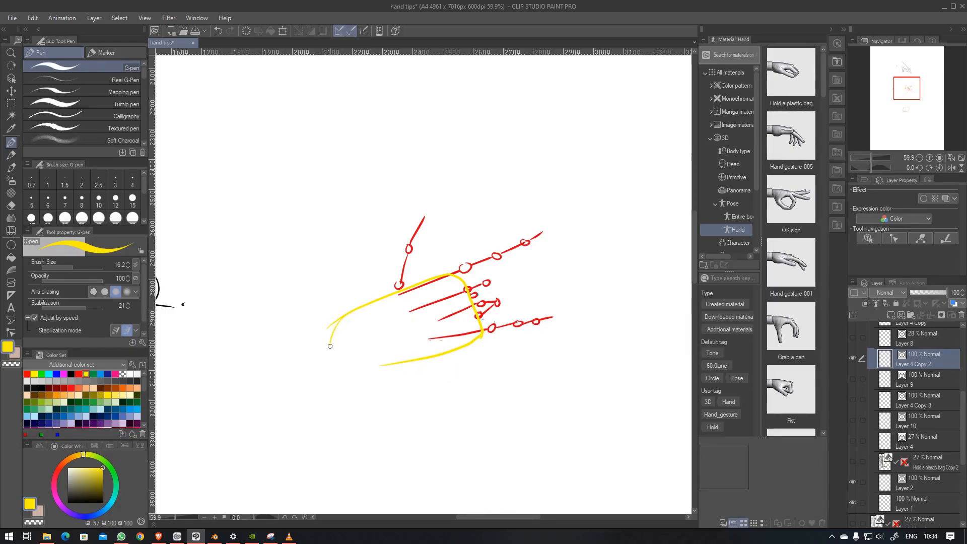
mouse_move(329, 348)
left_mouse_down()
mouse_move(372, 370)
mouse_move(444, 352)
left_mouse_up()
key("ctrl+z")
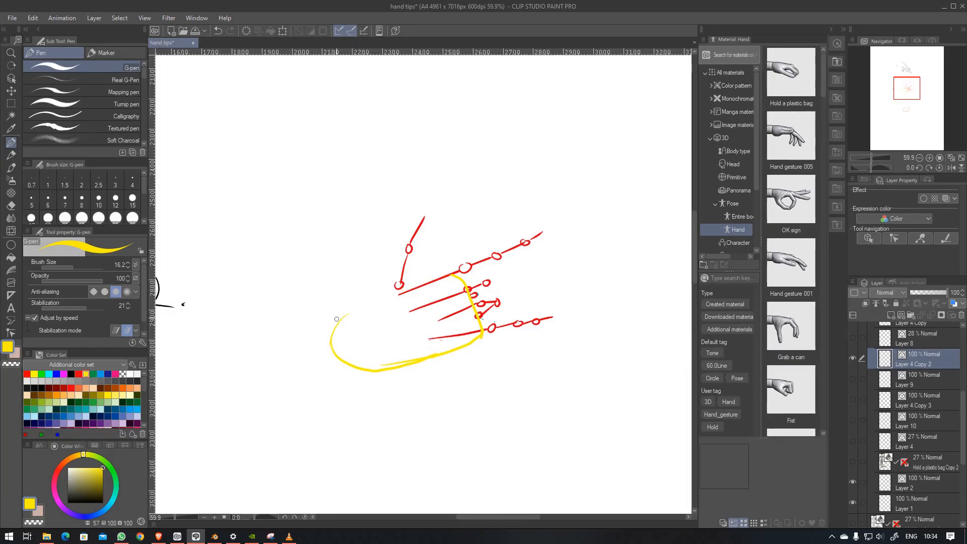
key("ctrl+y")
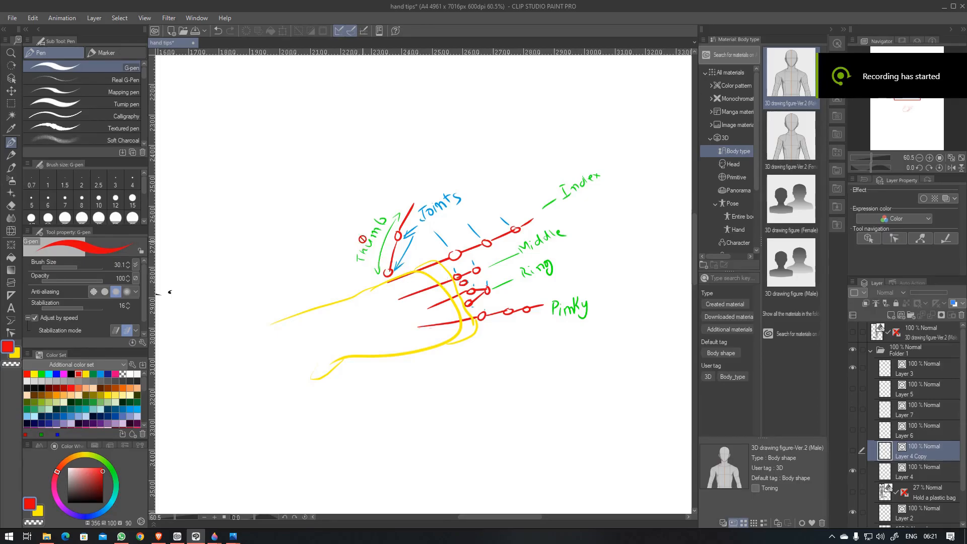
Select the layer holding the thumb annotation and erase the green label beside the thumb line
left_click(370, 250, "ctrl+shift")
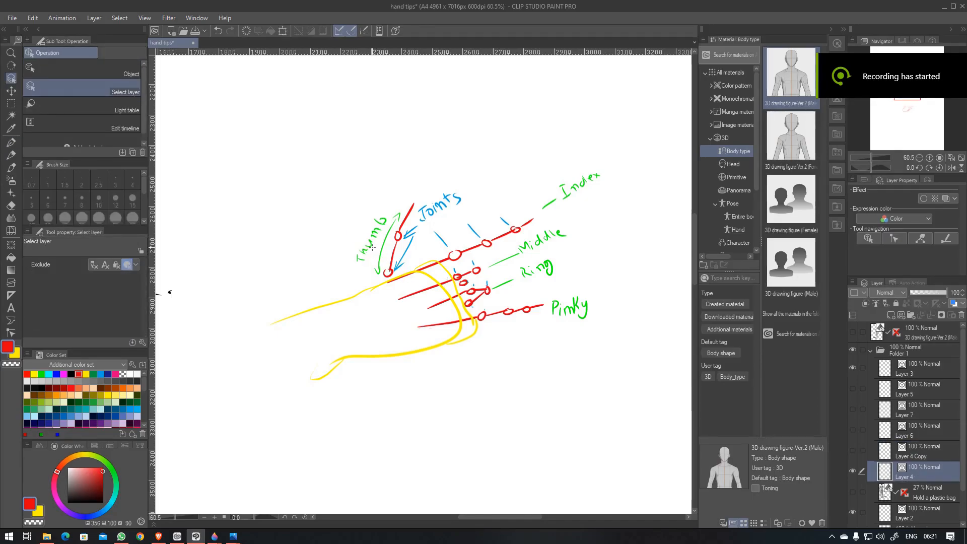
key("e")
left_click_drag(367, 255, 367, 233)
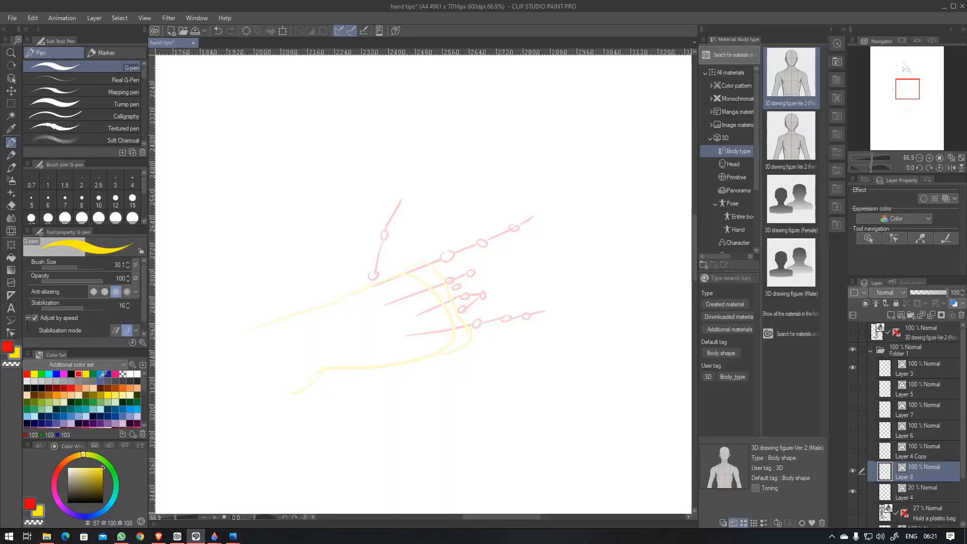
Outline the wrist's upper edge, the thumb and the top of the index finger in blue
left_click(101, 373)
mouse_move(266, 320)
left_mouse_down()
mouse_move(333, 297)
mouse_move(363, 272)
mouse_move(376, 229)
left_mouse_up()
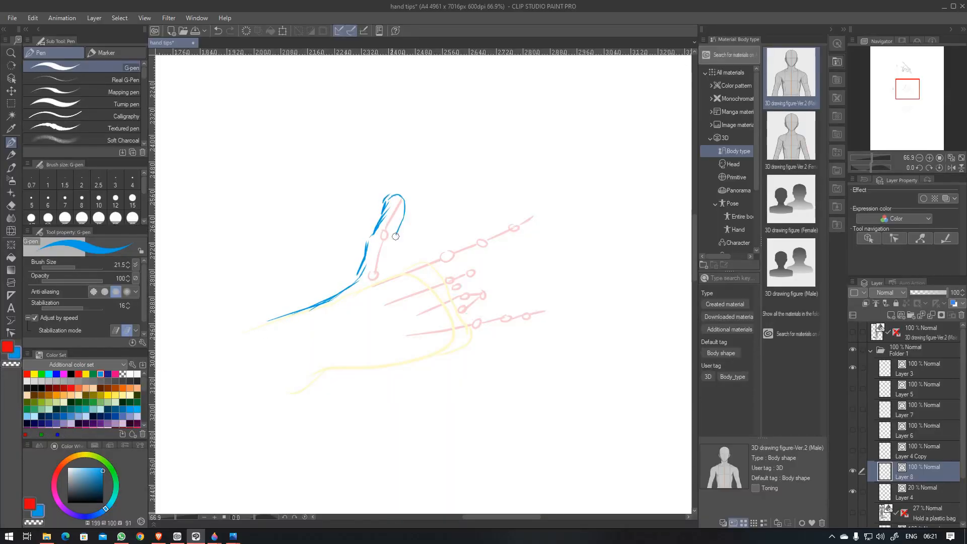
left_click_drag(388, 280, 432, 258)
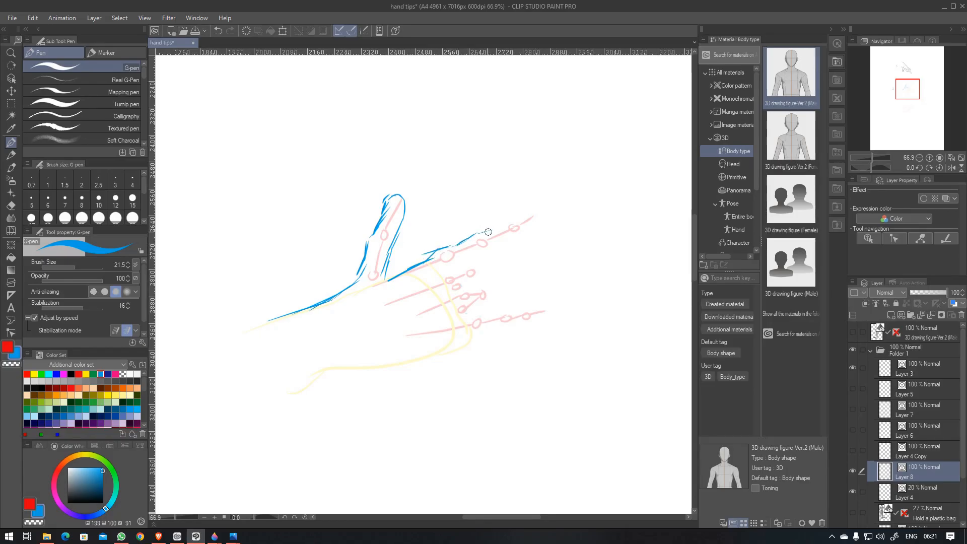
Complete the blue hand outline with the remaining fingers and the lower edge from the pinky to the wrist
mouse_move(516, 234)
left_mouse_down()
mouse_move(443, 275)
mouse_move(467, 283)
mouse_move(470, 264)
mouse_move(475, 277)
mouse_move(442, 292)
mouse_move(481, 268)
mouse_move(464, 316)
mouse_move(456, 303)
mouse_move(476, 289)
mouse_move(533, 308)
mouse_move(524, 326)
mouse_move(453, 338)
mouse_move(368, 376)
left_mouse_up()
key("ctrl+z")
key("ctrl+z")
left_click_drag(437, 345, 291, 389)
scroll(428, 285, "down", 4)
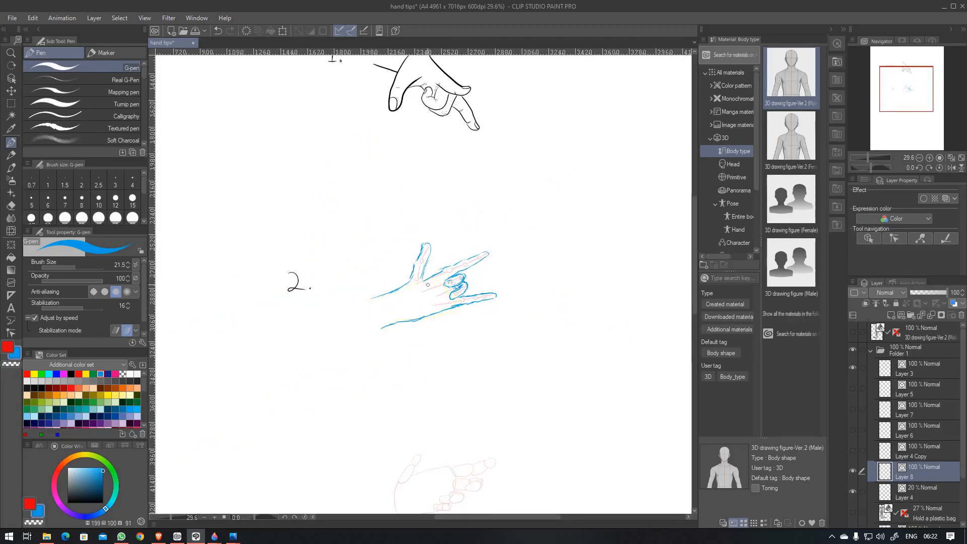
Ink the wrist's upper edge, the thumb side and the index finger's top edge in black over the red skeleton
scroll(427, 285, "up", 4)
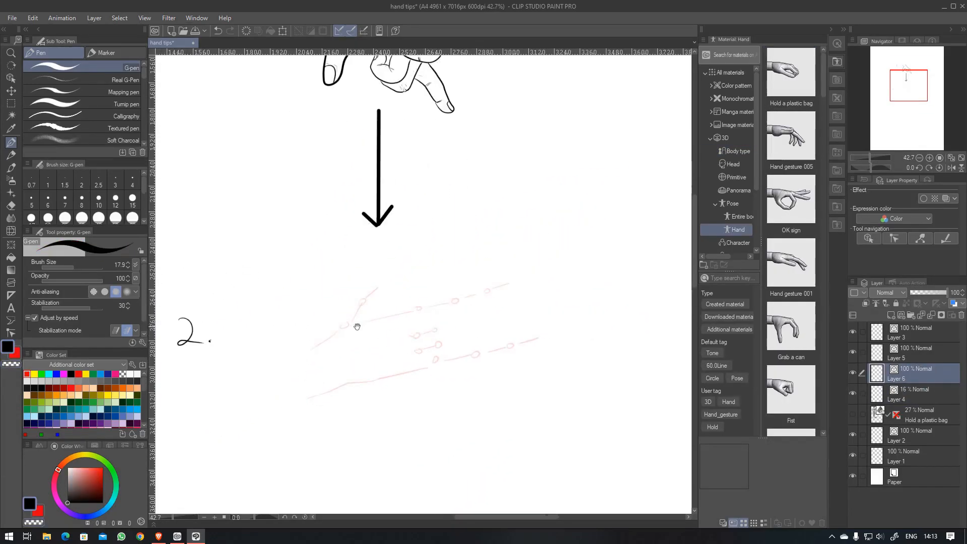
left_click_drag(346, 313, 267, 352)
key("ctrl+z")
left_click_drag(339, 309, 325, 323)
key("ctrl+z")
mouse_move(284, 350)
left_mouse_down()
mouse_move(371, 274)
mouse_move(353, 320)
left_mouse_up()
mouse_move(363, 283)
left_mouse_down()
mouse_move(354, 329)
mouse_move(479, 285)
mouse_move(414, 310)
mouse_move(422, 320)
mouse_move(411, 324)
mouse_move(401, 363)
mouse_move(481, 265)
left_mouse_up()
Ink the curled middle finger with its nail in black beneath the index finger
scroll(414, 310, "up", 1)
scroll(377, 334, "up", 5)
left_click_drag(402, 320, 406, 364)
mouse_move(468, 305)
left_mouse_down()
mouse_move(473, 321)
mouse_move(399, 319)
left_mouse_up()
mouse_move(373, 368)
left_mouse_down()
mouse_move(371, 343)
mouse_move(418, 302)
mouse_move(365, 330)
left_mouse_up()
left_click_drag(367, 373, 455, 346)
left_click_drag(364, 347, 405, 356)
key("ctrl+z")
Reduce the brush size to 10 and ink the curled ring finger with its details below the middle finger
key("bracketleft")
key("bracketleft")
key("bracketleft")
key("bracketleft")
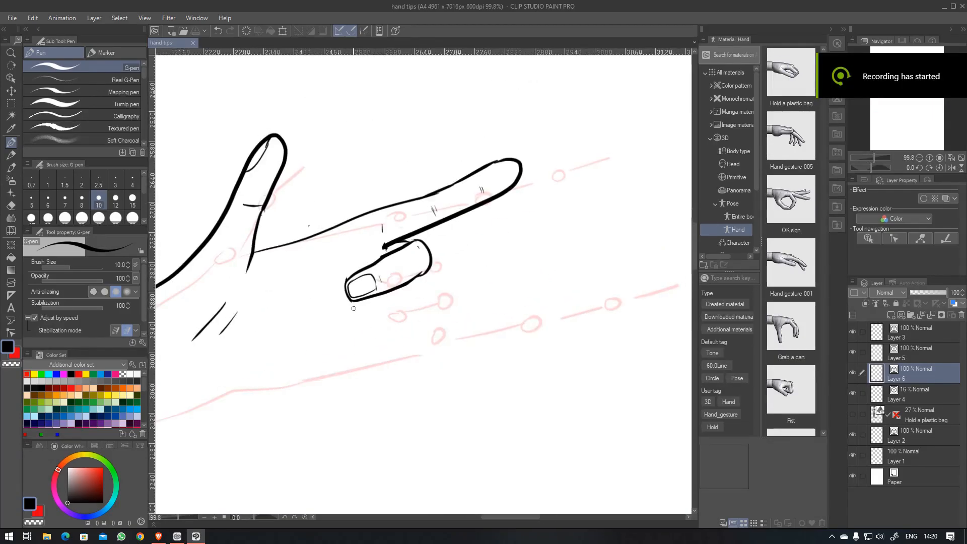
mouse_move(355, 305)
left_mouse_down()
mouse_move(372, 318)
mouse_move(436, 288)
left_mouse_up()
mouse_move(375, 303)
left_mouse_down()
mouse_move(367, 320)
mouse_move(371, 303)
left_mouse_up()
left_click_drag(377, 282, 382, 290)
left_click_drag(382, 307, 384, 314)
Ink the remaining lower contour of the hand between the wrist and the pinky in black
mouse_move(240, 395)
left_mouse_down()
mouse_move(295, 345)
mouse_move(213, 370)
left_mouse_up()
scroll(295, 345, "down", 1)
scroll(352, 302, "up", 2)
key("ctrl+z")
mouse_move(316, 318)
left_mouse_down()
mouse_move(438, 312)
mouse_move(401, 333)
mouse_move(317, 348)
left_mouse_up()
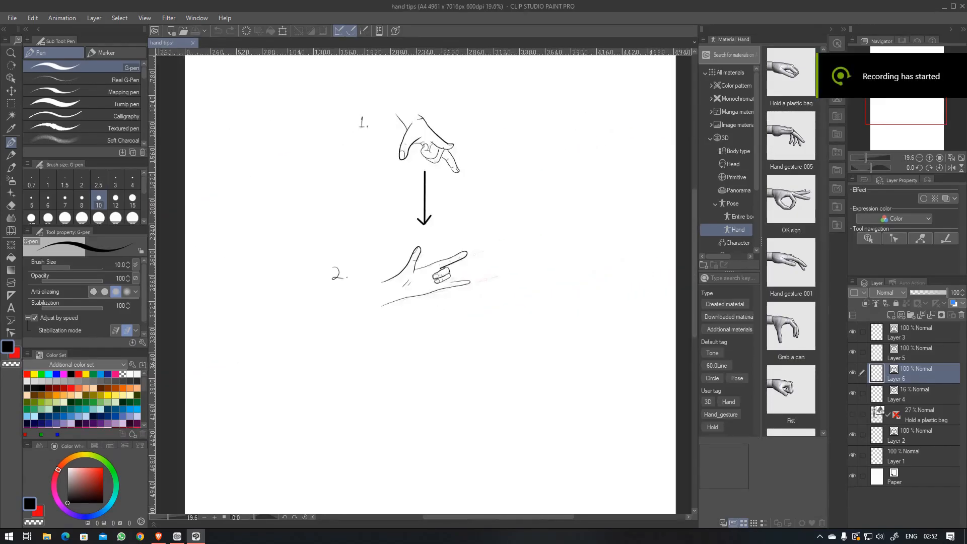
Add short black crease lines to the index finger, curled fingers and pinky of the second hand
scroll(480, 290, "up", 4)
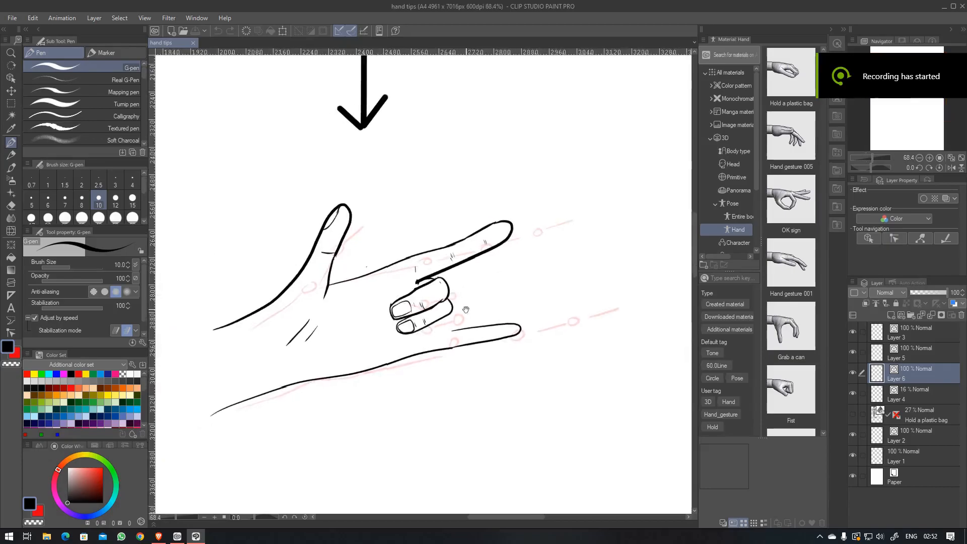
key("o")
left_click(489, 285)
mouse_move(440, 280)
left_mouse_down()
mouse_move(443, 289)
mouse_move(479, 280)
mouse_move(519, 253)
left_mouse_up()
scroll(460, 275, "up", 4)
key("p")
mouse_move(489, 268)
left_mouse_down()
mouse_move(509, 256)
mouse_move(557, 267)
left_mouse_up()
left_click_drag(547, 320, 521, 312)
mouse_move(510, 266)
left_mouse_down()
mouse_move(282, 264)
mouse_move(675, 272)
left_mouse_up()
left_click_drag(534, 279, 492, 296)
left_click_drag(447, 294, 448, 315)
left_click_drag(596, 340, 454, 282)
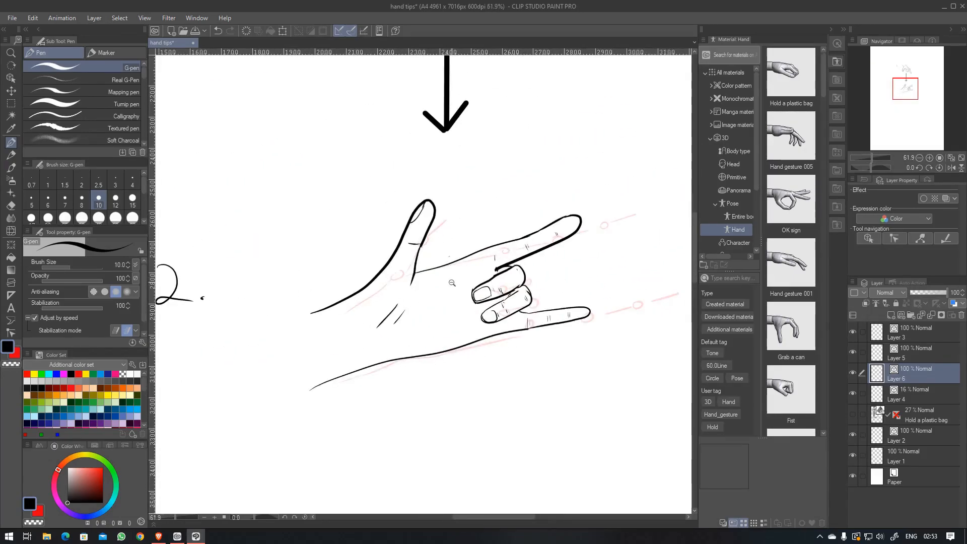
key("o")
left_click(454, 282)
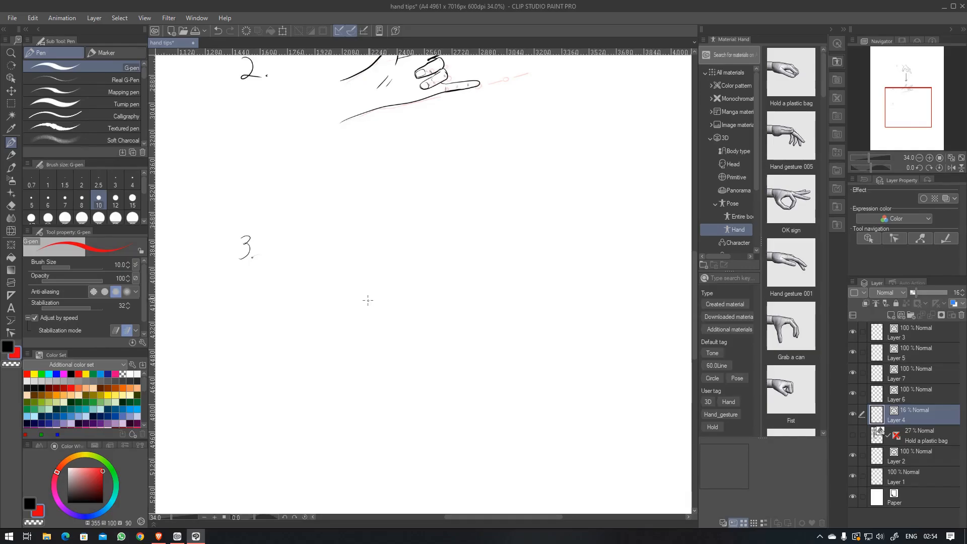
Sketch a rounded palm shape in red beside the number 3 and add two oval thumb segments to its upper corner
mouse_move(370, 299)
left_mouse_down()
mouse_move(424, 295)
mouse_move(414, 327)
mouse_move(393, 336)
mouse_move(371, 336)
mouse_move(364, 325)
mouse_move(367, 298)
mouse_move(380, 293)
mouse_move(354, 307)
mouse_move(391, 287)
left_mouse_up()
left_click_drag(399, 286, 344, 301)
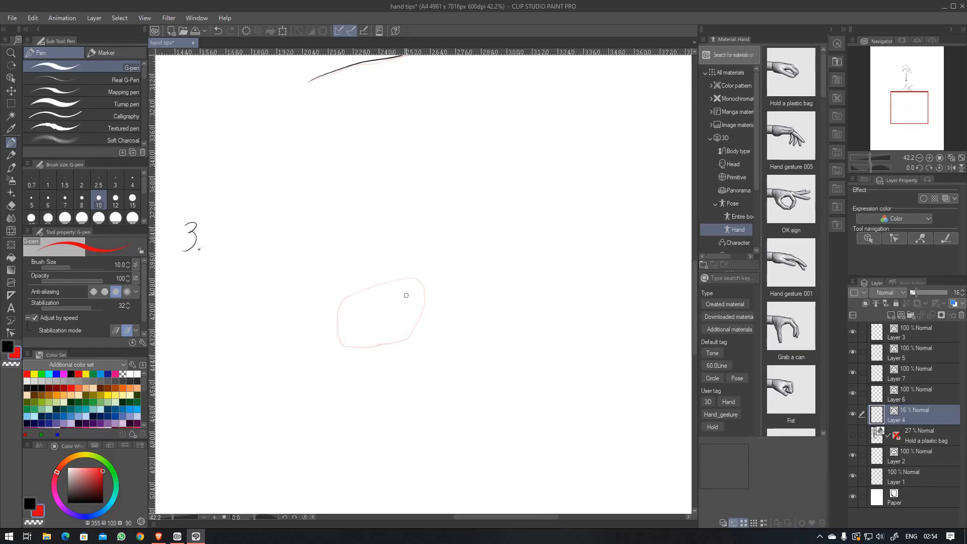
mouse_move(401, 293)
left_mouse_down()
mouse_move(379, 300)
mouse_move(388, 273)
mouse_move(369, 297)
left_mouse_up()
left_click_drag(313, 306, 329, 318)
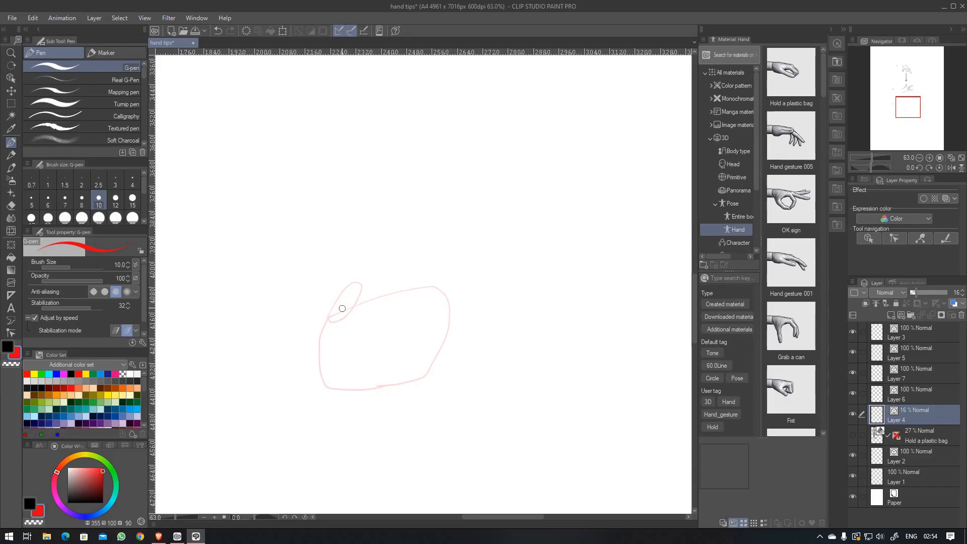
left_click_drag(344, 306, 310, 347)
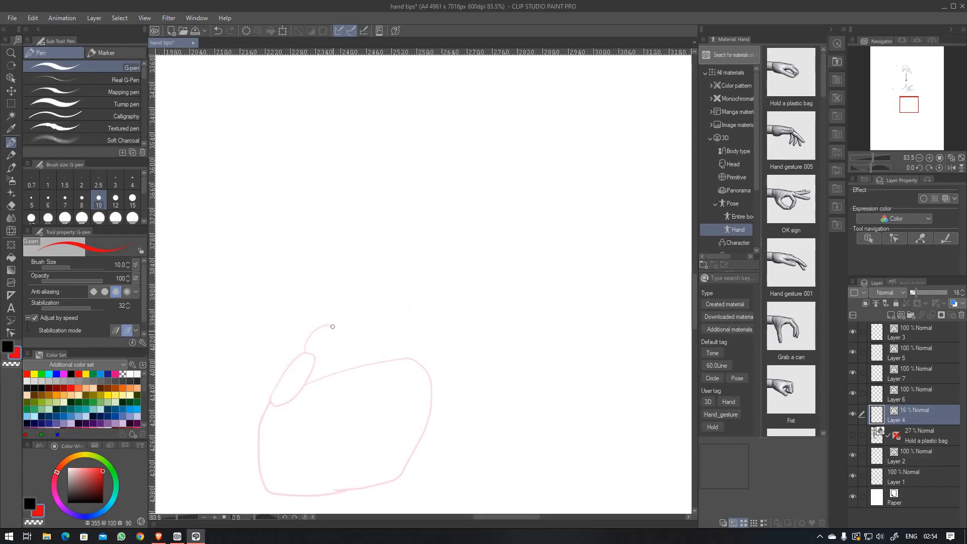
mouse_move(329, 347)
left_mouse_down()
mouse_move(319, 297)
mouse_move(374, 326)
mouse_move(337, 300)
left_mouse_up()
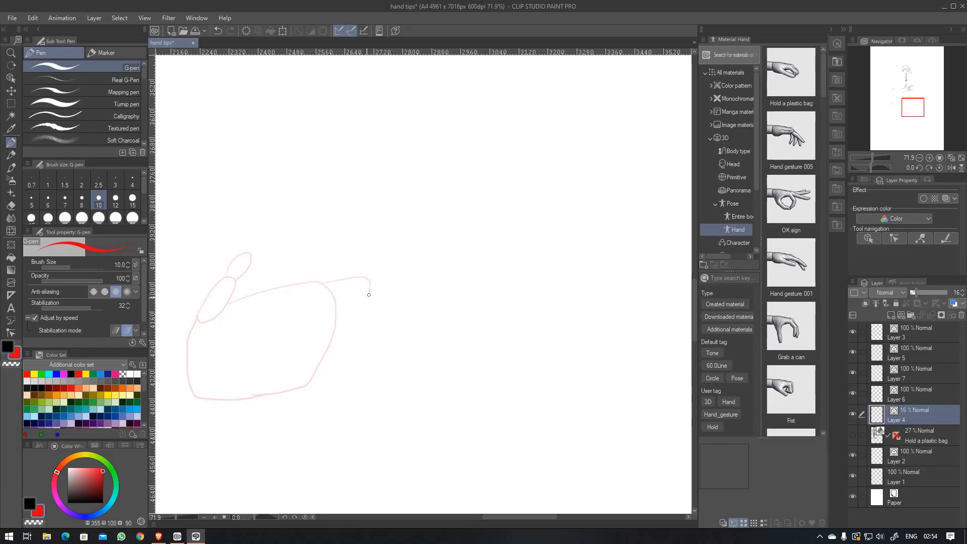
Sketch the first two index finger segments in red from the palm's upper corner, undoing and redrawing stray strokes
key("ctrl+z")
left_click_drag(361, 294, 347, 305)
key("ctrl+z")
key("ctrl+z")
mouse_move(321, 285)
left_mouse_down()
mouse_move(356, 280)
mouse_move(346, 307)
mouse_move(332, 310)
left_mouse_up()
key("ctrl+z")
left_click_drag(391, 272, 399, 285)
key("ctrl+z")
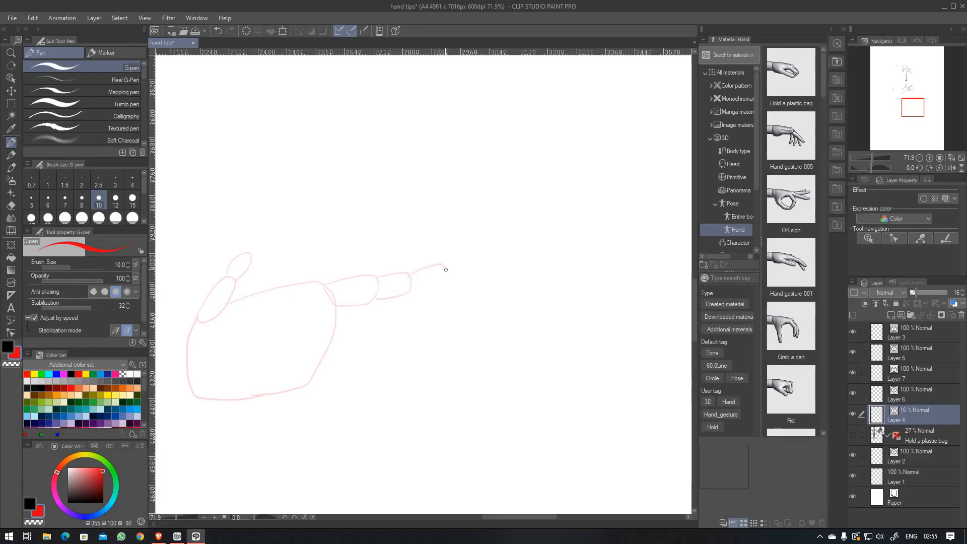
Redraw the outer part of the red index finger and finish it with a rounded fingertip
key("ctrl+z")
mouse_move(441, 279)
left_mouse_down()
mouse_move(414, 275)
mouse_move(377, 298)
left_mouse_up()
key("ctrl+z")
key("ctrl+z")
mouse_move(431, 273)
left_mouse_down()
mouse_move(408, 267)
mouse_move(427, 287)
mouse_move(379, 285)
left_mouse_up()
Sketch the segments of the curled middle, ring and pinky fingers in red below the index finger
scroll(394, 273, "down", 1)
scroll(394, 273, "up", 2)
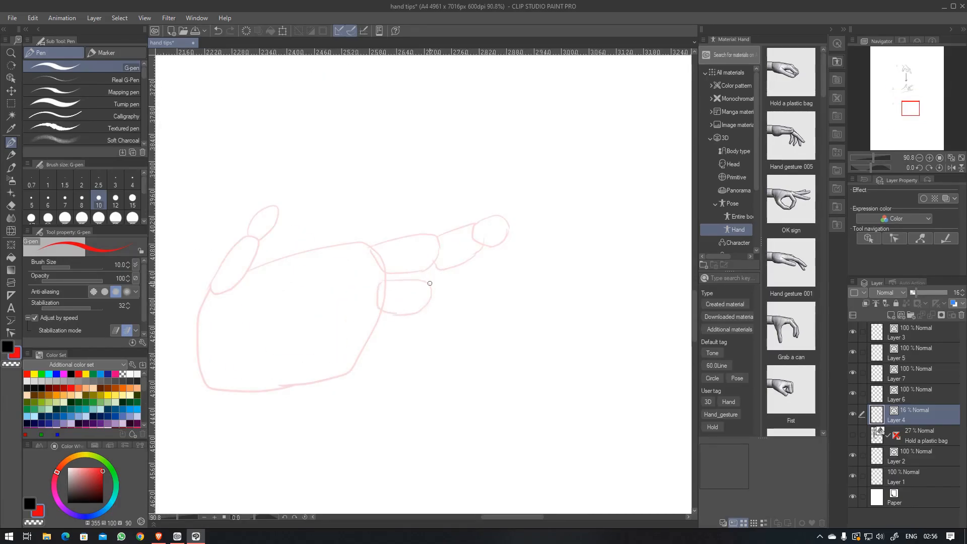
mouse_move(463, 280)
left_mouse_down()
mouse_move(436, 290)
mouse_move(463, 299)
mouse_move(428, 304)
mouse_move(473, 270)
mouse_move(460, 285)
mouse_move(446, 259)
mouse_move(453, 288)
left_mouse_up()
scroll(431, 297, "down", 3)
scroll(424, 290, "up", 3)
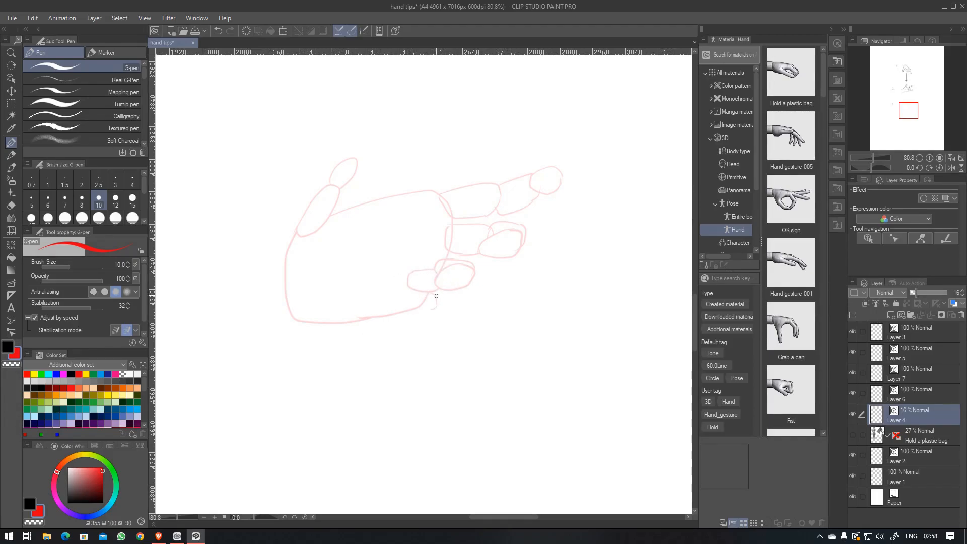
left_click_drag(418, 301, 432, 308)
scroll(423, 282, "up", 1)
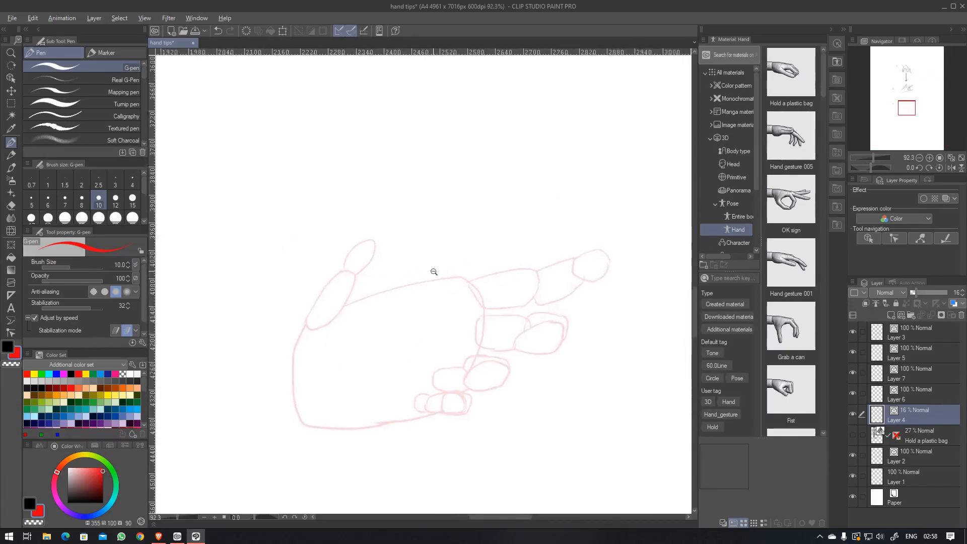
Make Layer 7 active, switch the drawing color to black and set the pen's stabilization to 72
scroll(436, 272, "down", 3)
left_click(914, 373)
key("x")
scroll(350, 305, "up", 3)
left_click_drag(101, 308, 99, 308)
Ink the third hand's upper wrist edge and thumb with its nail in black, undoing unwanted strokes
left_click_drag(326, 309, 453, 278)
left_click_drag(478, 267, 321, 345)
mouse_move(294, 356)
left_mouse_down()
mouse_move(332, 297)
mouse_move(346, 249)
mouse_move(347, 323)
left_mouse_up()
key("ctrl+z")
key("ctrl+z")
key("ctrl+z")
left_click_drag(358, 250, 349, 314)
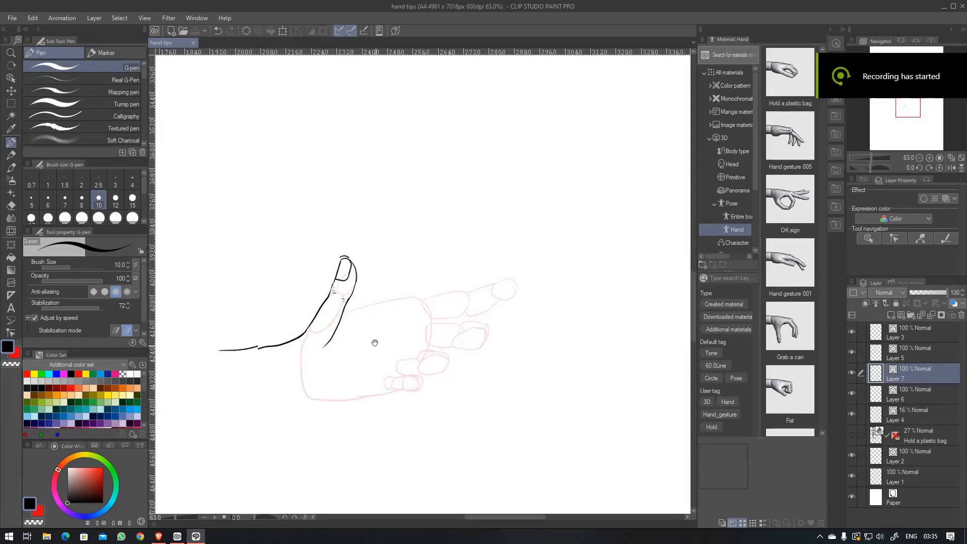
Ink the third hand's index finger outline and rounded fingertip in black, redrawing stray strokes
left_click_drag(292, 287, 457, 256)
key("ctrl+z")
left_click_drag(467, 289, 514, 273)
mouse_move(468, 260)
left_mouse_down()
mouse_move(474, 275)
mouse_move(512, 244)
left_mouse_up()
scroll(645, 216, "up", 3)
mouse_move(432, 264)
left_mouse_down()
mouse_move(496, 259)
mouse_move(471, 291)
mouse_move(491, 253)
mouse_move(445, 259)
mouse_move(431, 273)
mouse_move(464, 283)
mouse_move(432, 284)
mouse_move(448, 255)
left_mouse_up()
key("ctrl+z")
key("ctrl+z")
left_click_drag(458, 256, 467, 266)
mouse_move(443, 305)
left_mouse_down()
mouse_move(451, 293)
mouse_move(428, 286)
left_mouse_up()
key("ctrl+z")
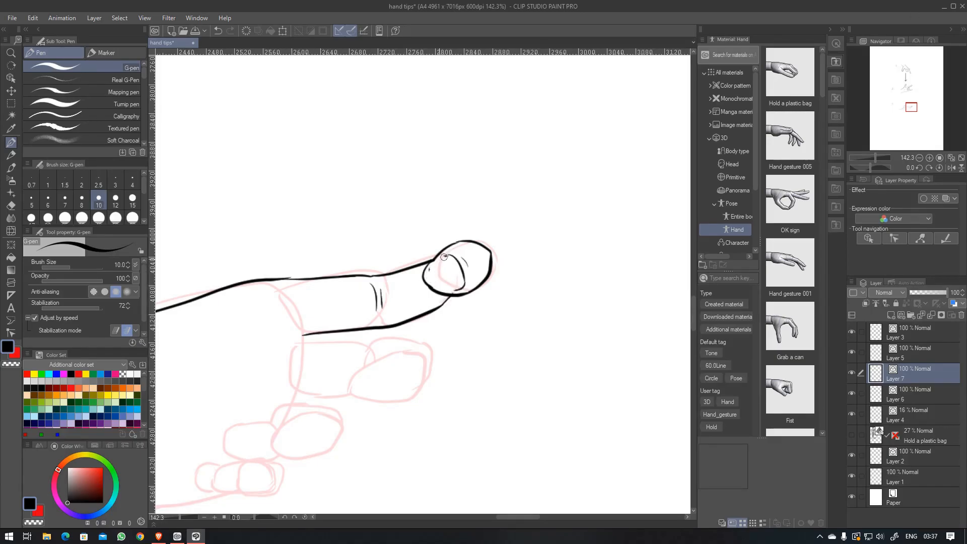
Add the nail and crease lines to the third hand's index finger in black
left_click_drag(448, 255, 432, 286)
scroll(438, 282, "up", 1)
left_click_drag(524, 221, 498, 225)
left_click_drag(410, 287, 474, 256)
scroll(420, 236, "down", 3)
left_click_drag(387, 226, 393, 240)
Ink the outline of the third hand's curled middle finger in black and save the file
scroll(421, 235, "down", 1)
scroll(371, 192, "up", 4)
mouse_move(372, 201)
left_mouse_down()
mouse_move(438, 207)
mouse_move(554, 247)
left_mouse_up()
left_click_drag(362, 284, 438, 283)
left_click_drag(438, 283, 380, 264)
left_click_drag(380, 263, 456, 206)
key("ctrl+s")
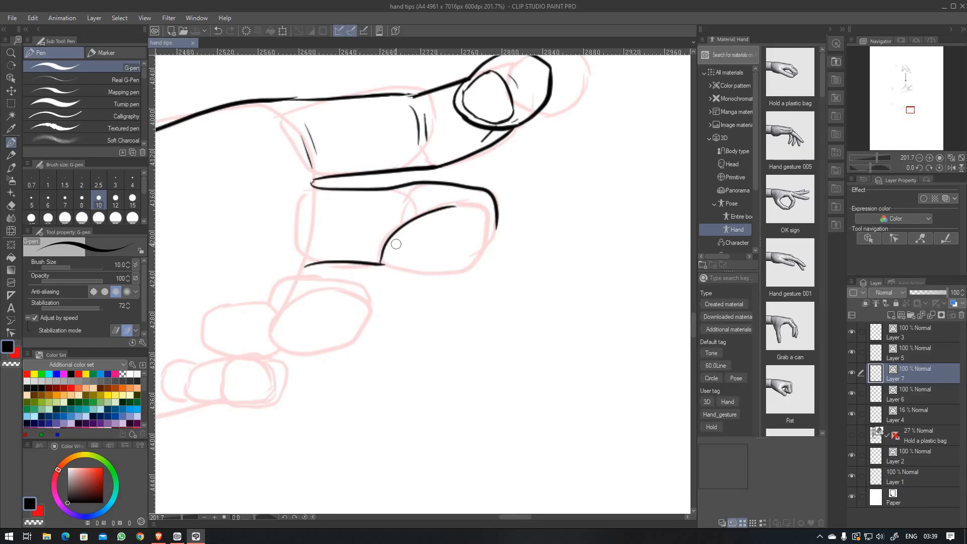
Add the nail and crease details to the third hand's curled middle finger in black
scroll(604, 200, "up", 1)
left_click_drag(343, 285, 415, 243)
left_click_drag(414, 244, 334, 293)
left_click_drag(362, 201, 367, 221)
scroll(338, 302, "up", 5)
scroll(352, 251, "down", 12)
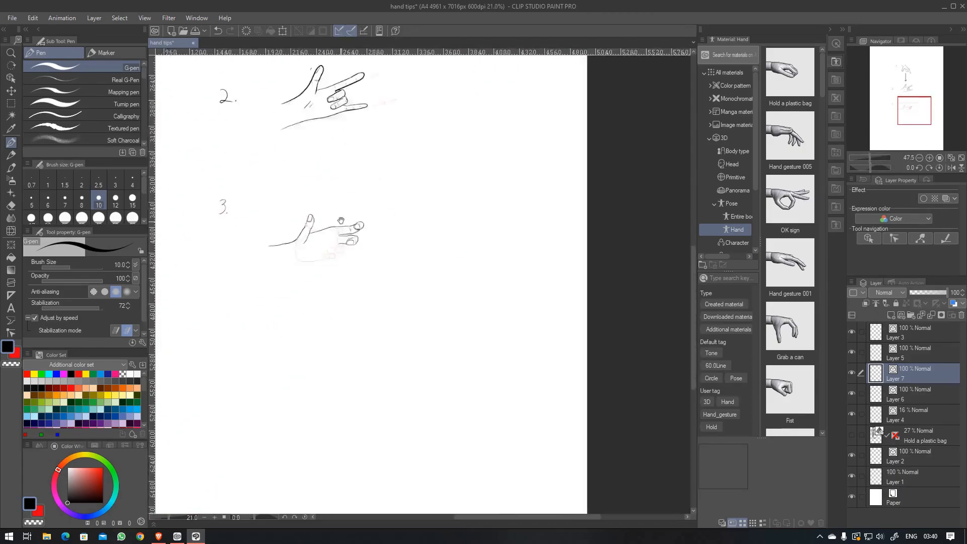
Ink the third hand's curled ring finger in black with its nail and crease lines
scroll(355, 309, "up", 10)
left_click_drag(419, 265, 373, 293)
left_click_drag(403, 280, 391, 303)
scroll(405, 262, "down", 1)
left_click_drag(361, 273, 419, 285)
scroll(417, 261, "up", 1)
left_click_drag(389, 292, 442, 289)
mouse_move(437, 209)
left_mouse_down()
mouse_move(510, 255)
mouse_move(432, 292)
left_mouse_up()
left_click_drag(418, 241, 466, 226)
Ink the third hand's curled pinky in black beneath the ring finger, including its nail and creases
mouse_move(442, 281)
left_mouse_down()
mouse_move(418, 312)
mouse_move(446, 322)
mouse_move(438, 315)
left_mouse_up()
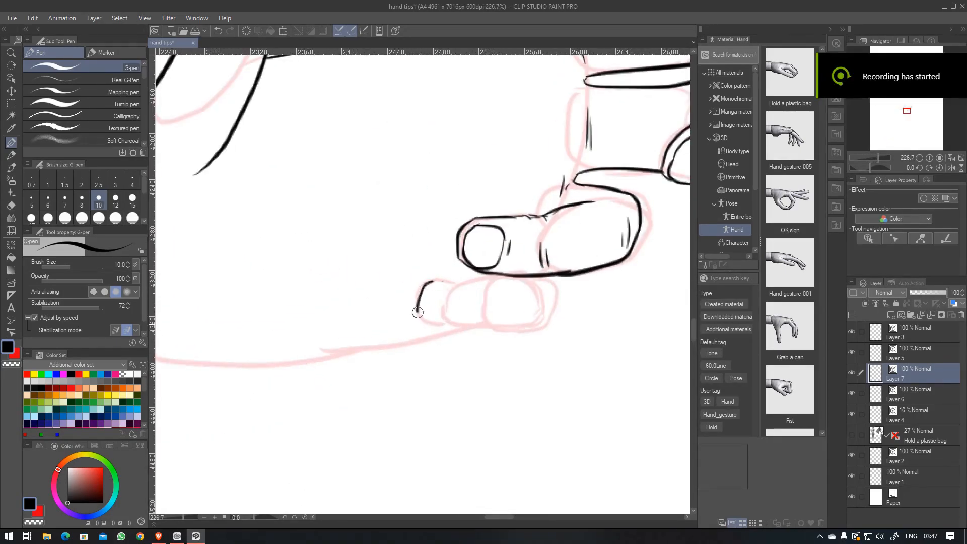
mouse_move(448, 285)
left_mouse_down()
mouse_move(486, 277)
mouse_move(459, 313)
left_mouse_up()
left_click_drag(449, 320, 542, 325)
left_click_drag(486, 278, 519, 279)
left_click_drag(524, 276, 547, 322)
scroll(498, 289, "down", 3)
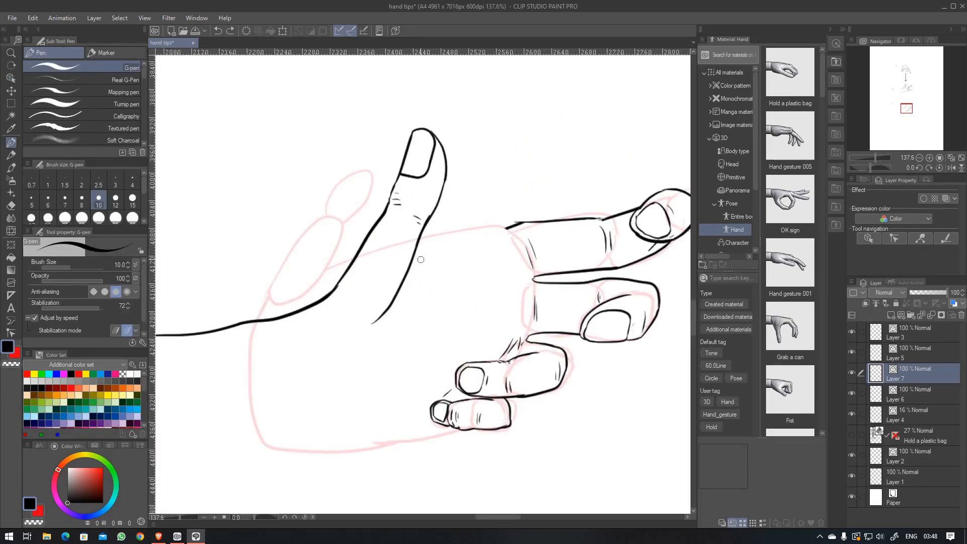
scroll(420, 259, "down", 2)
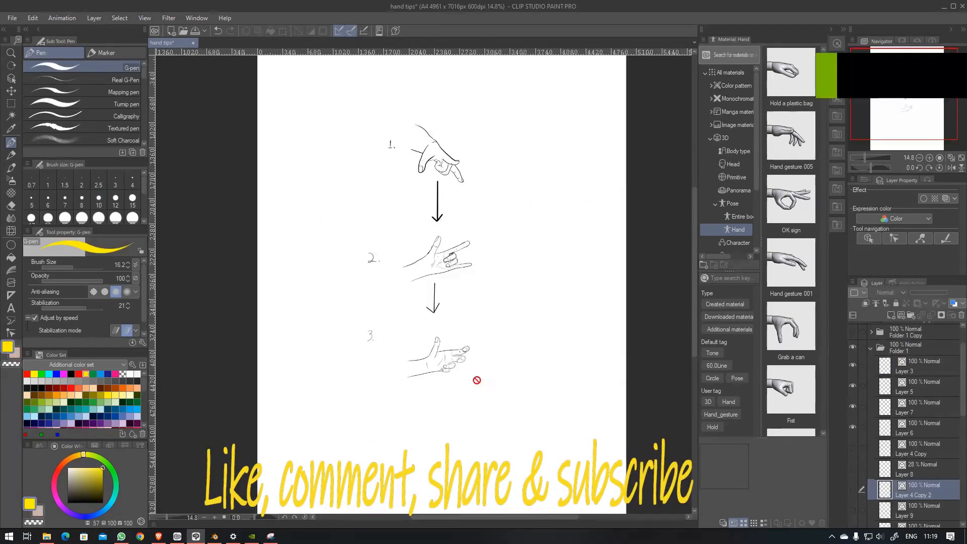
scroll(477, 380, "up", 2)
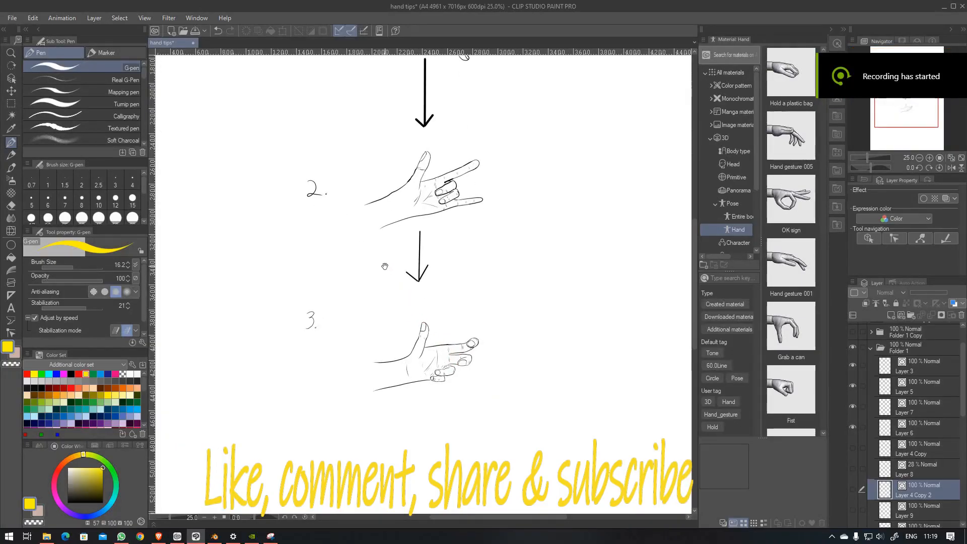